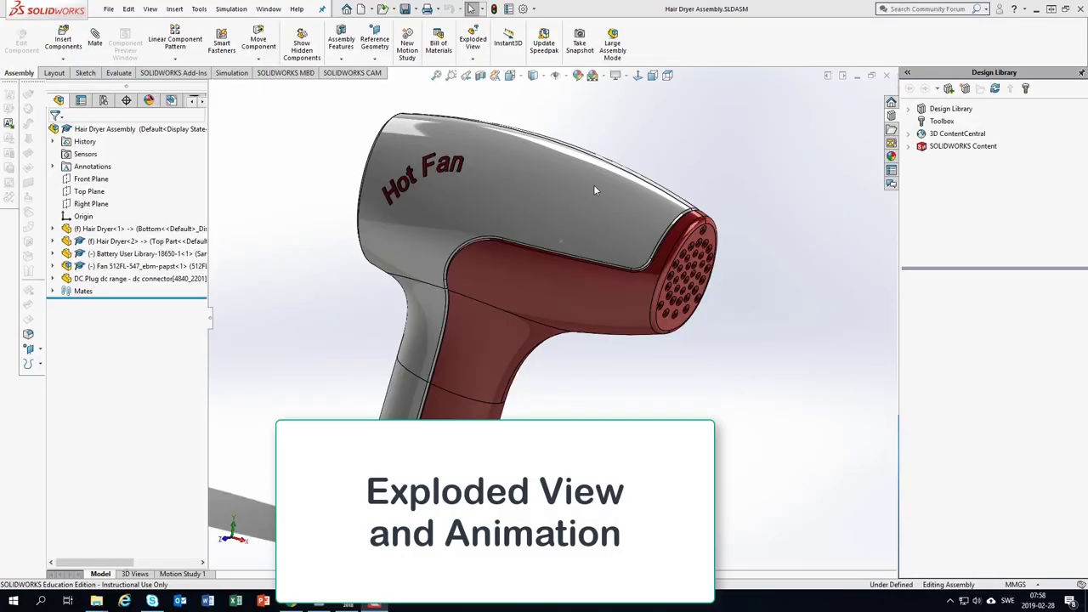
# - Show the assembly's configurations and bring up the Default configuration's context menu
pyautogui.click(104, 101)
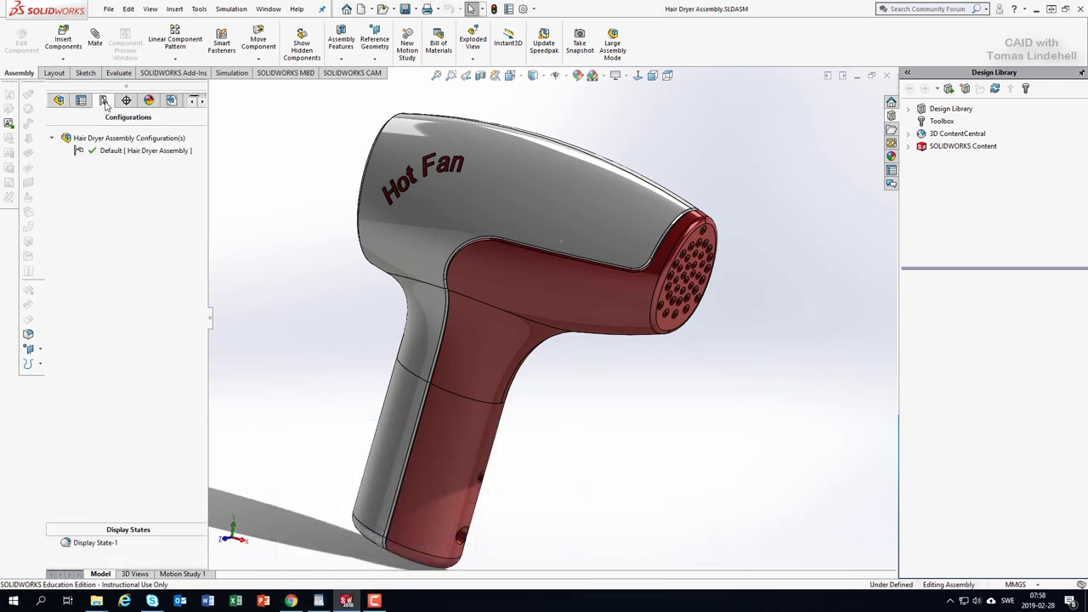
pyautogui.rightClick(107, 154)
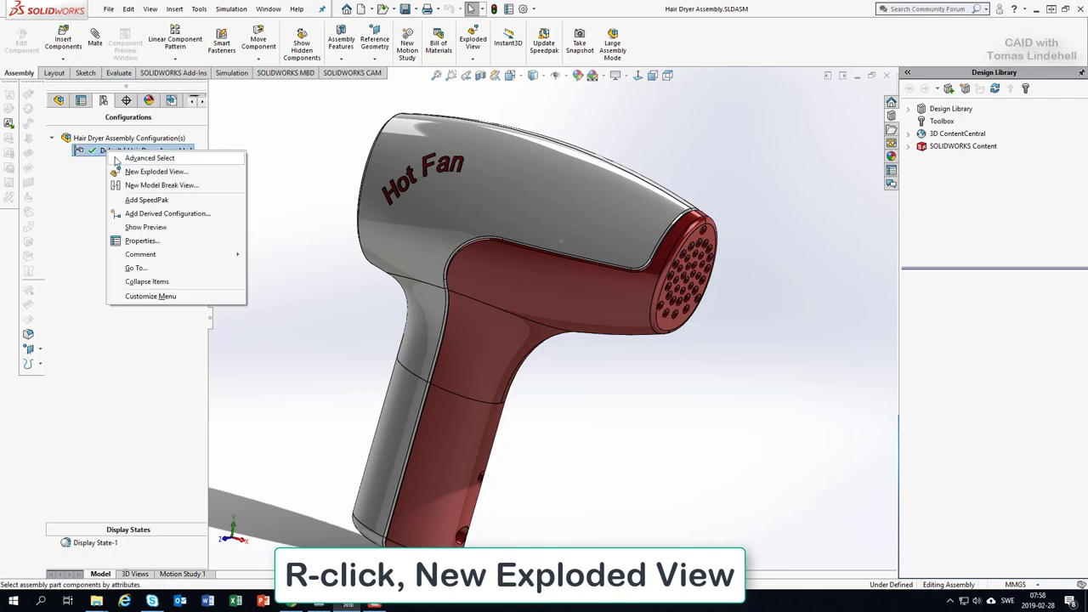
# - Start the exploded view and move the grey housing sideways, then upward, off the red body
pyautogui.click(179, 174)
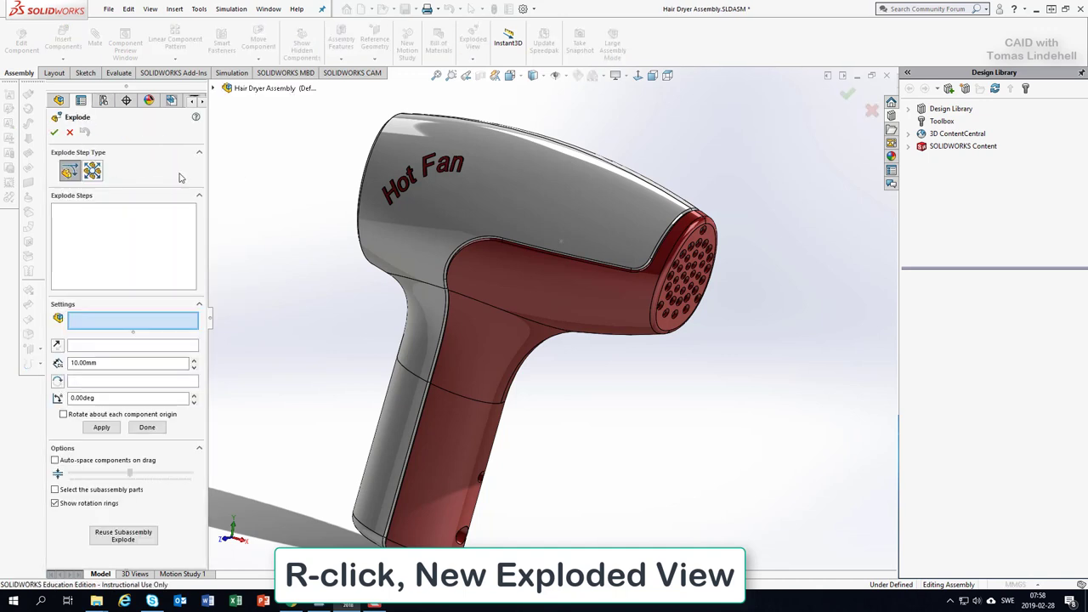
pyautogui.click(520, 180)
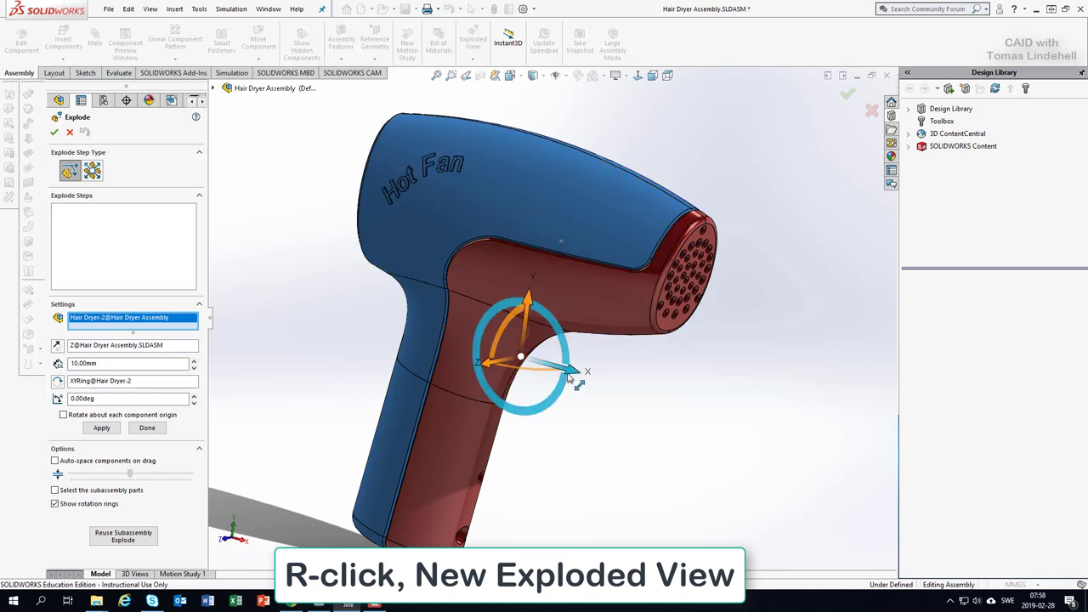
pyautogui.moveTo(569, 378); pyautogui.dragTo(467, 363)
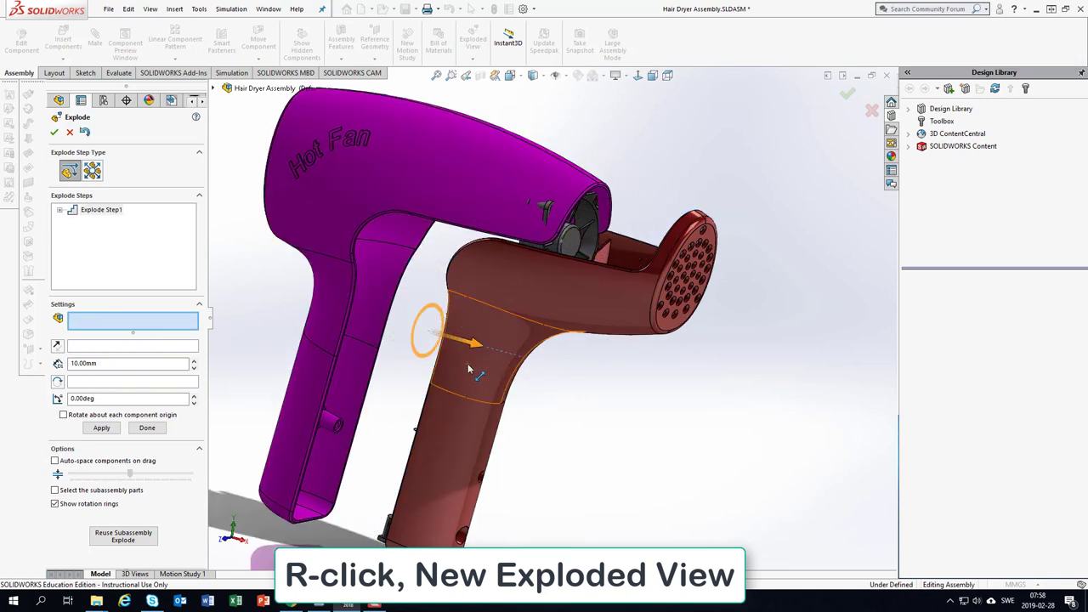
pyautogui.click(354, 194)
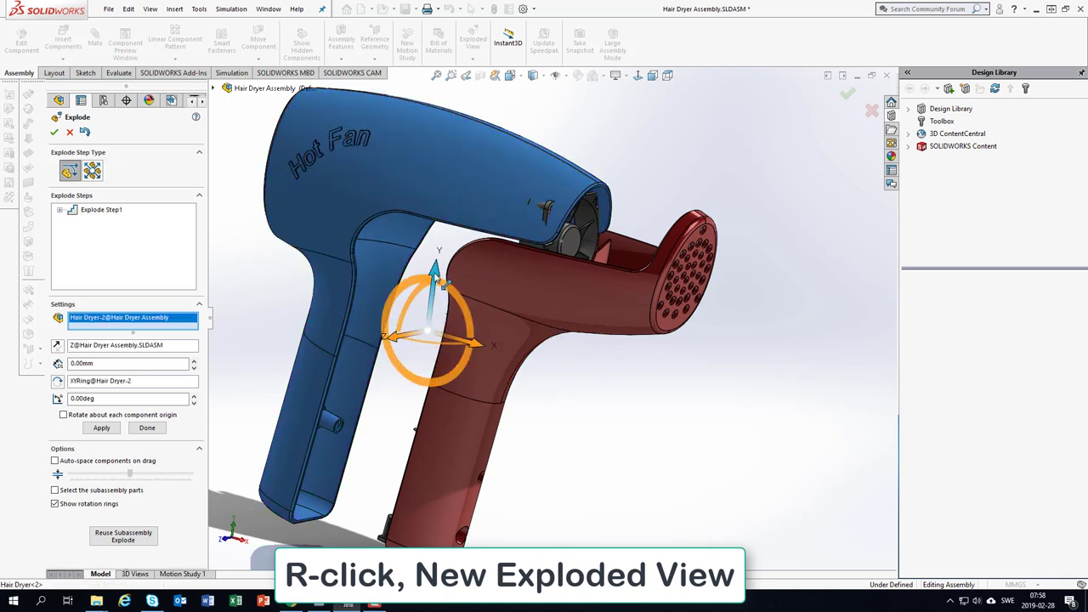
pyautogui.moveTo(435, 274); pyautogui.dragTo(455, 80)
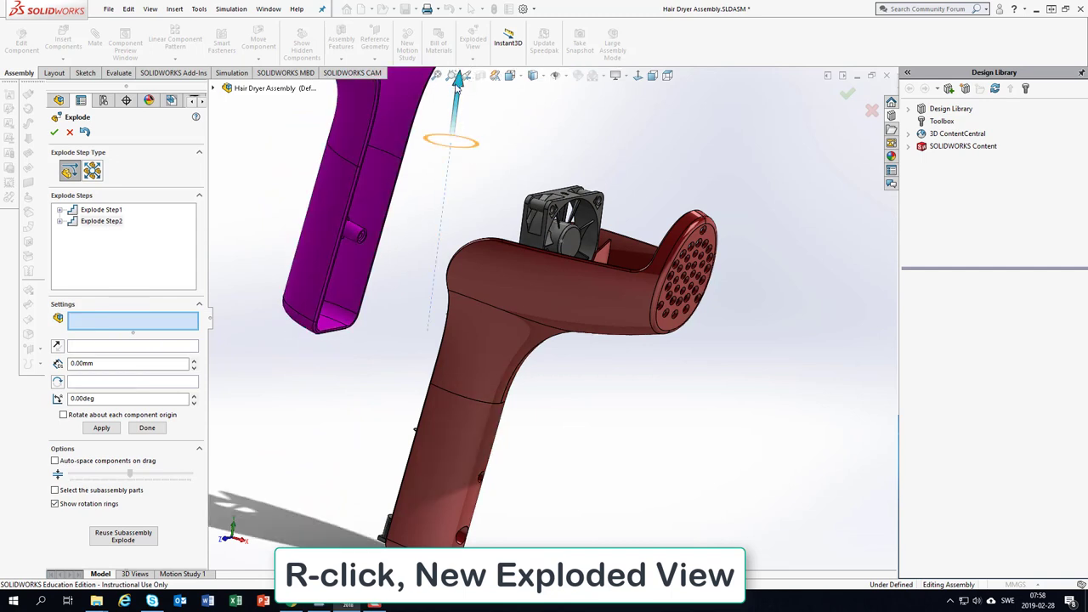
# - Lift the fan up out of the body and slide it further right
pyautogui.click(600, 216)
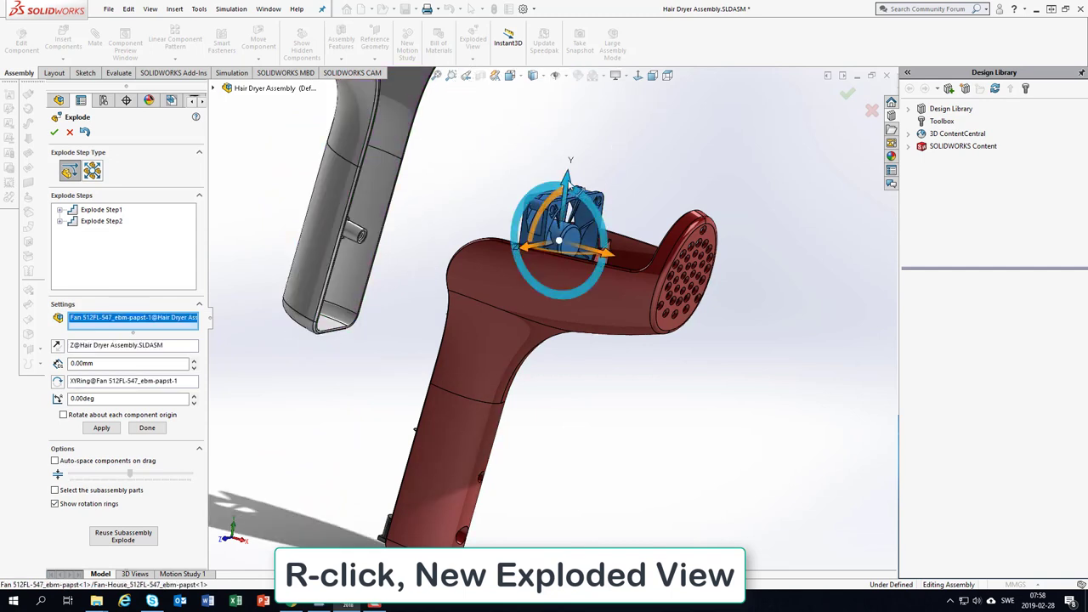
pyautogui.moveTo(570, 182); pyautogui.dragTo(578, 78)
pyautogui.click(592, 159)
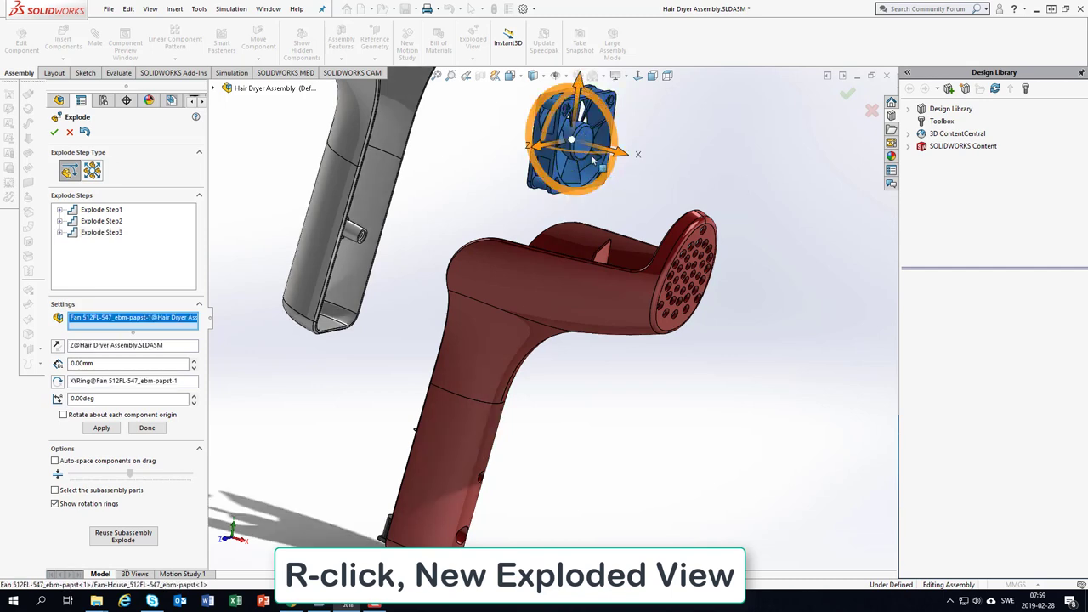
pyautogui.moveTo(548, 153); pyautogui.dragTo(754, 121)
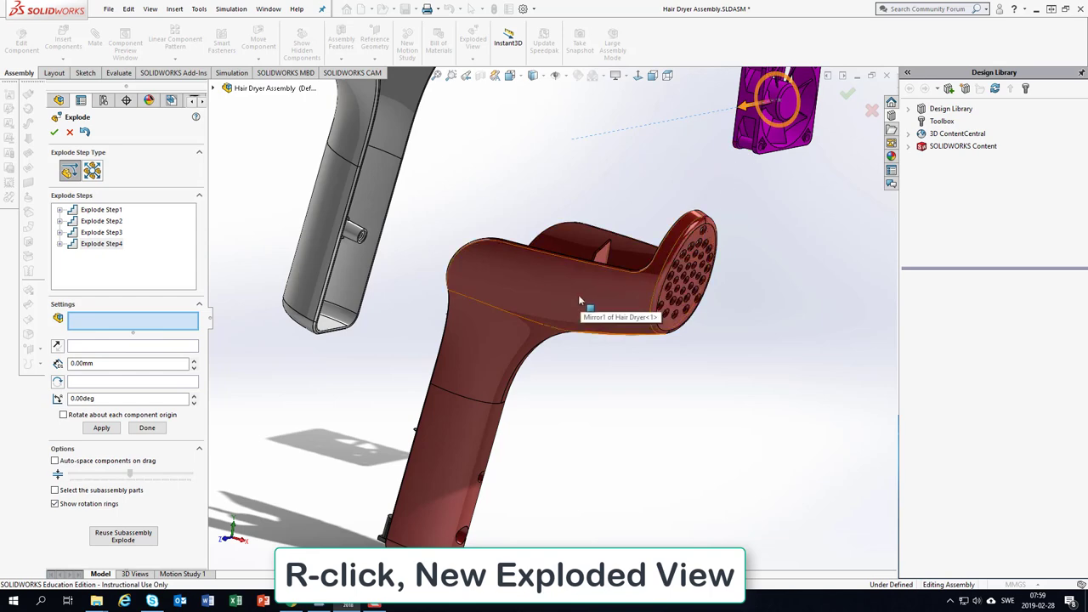
# - Slide the battery out of the red body in two moves, sideways and outward
pyautogui.moveTo(557, 267); pyautogui.dragTo(411, 298, button='middle')
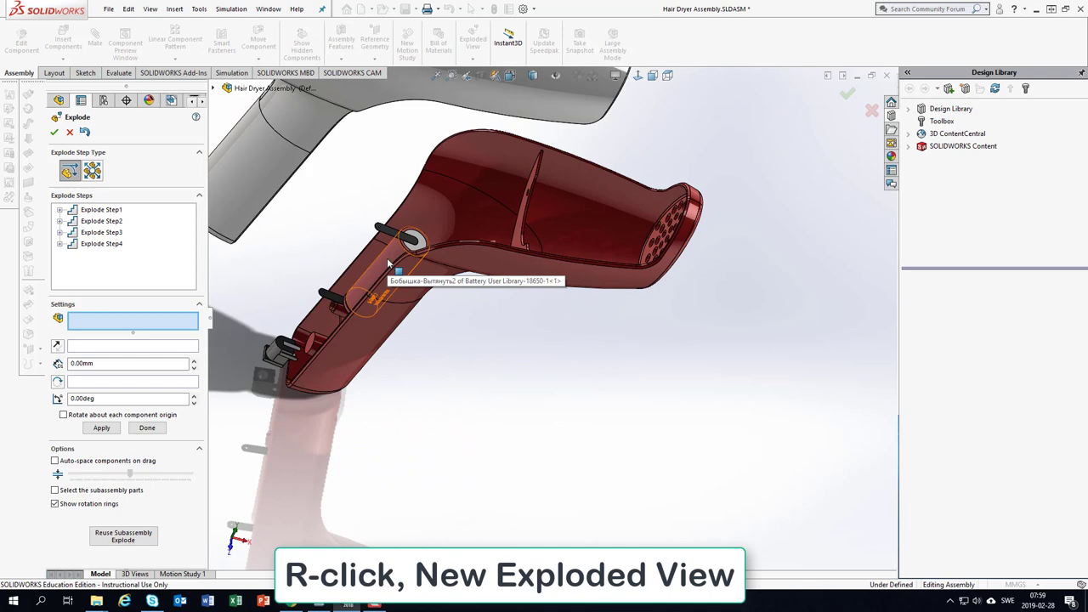
pyautogui.click(386, 257)
pyautogui.moveTo(429, 289); pyautogui.dragTo(345, 264)
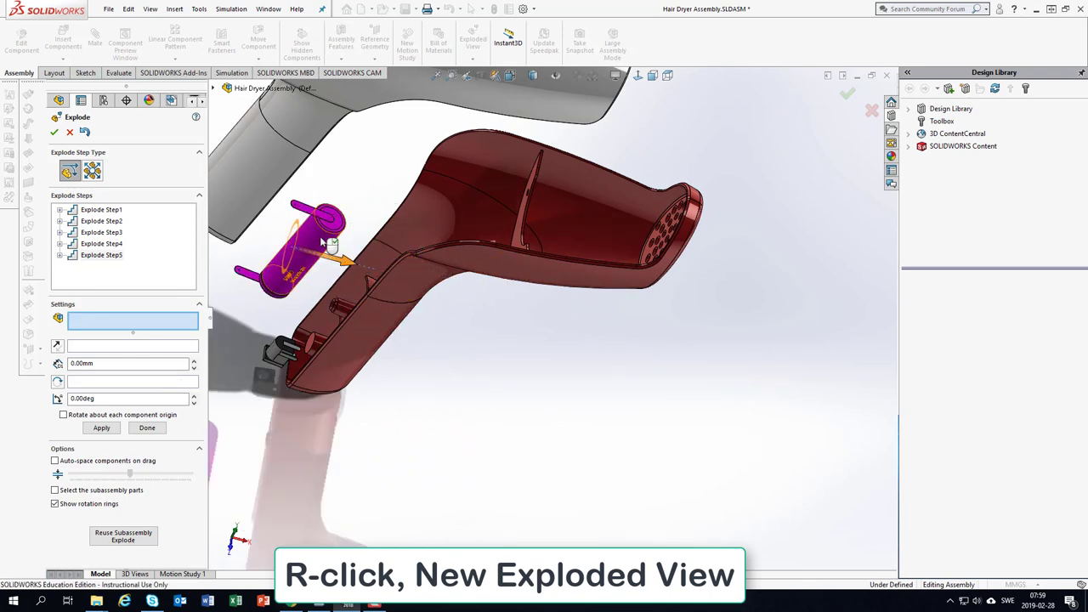
pyautogui.click(293, 248)
pyautogui.moveTo(294, 248); pyautogui.dragTo(344, 289, button='middle')
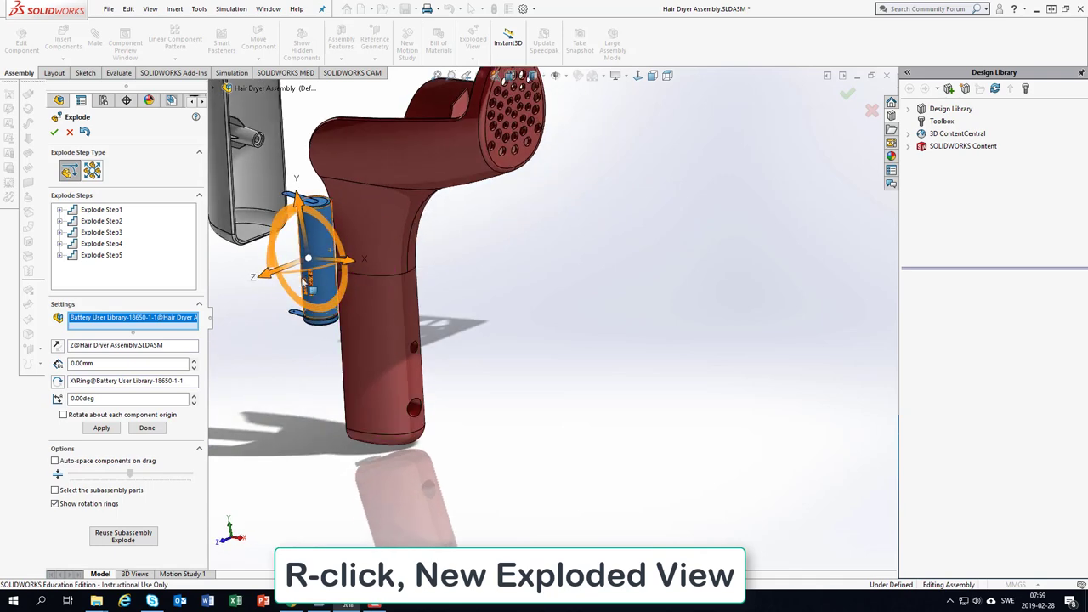
pyautogui.scroll(-5, 344, 289)
pyautogui.scroll(5, 344, 289)
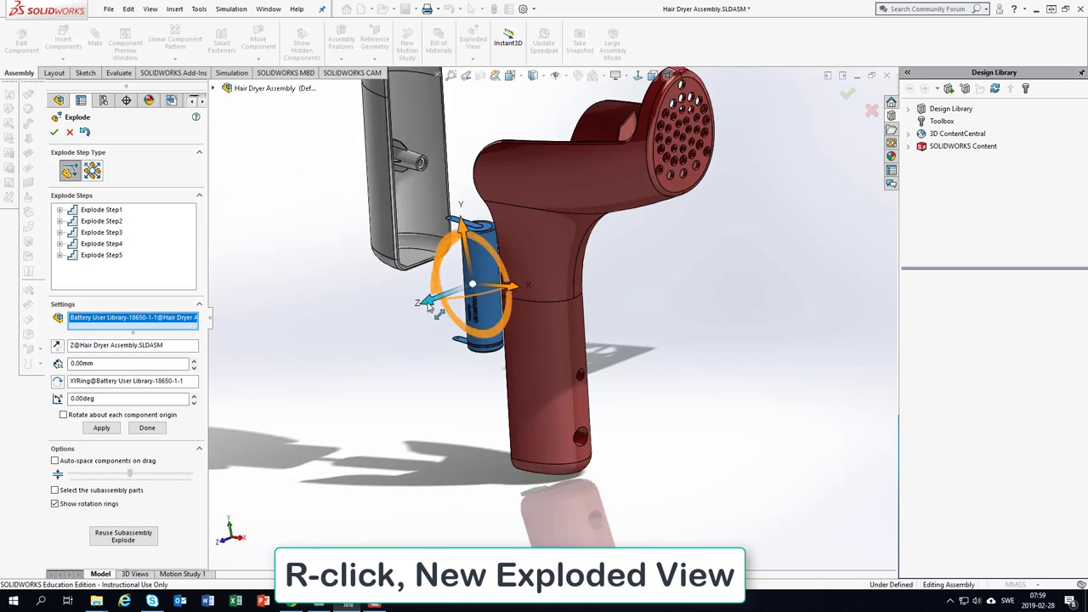
pyautogui.moveTo(393, 299); pyautogui.dragTo(303, 347)
# - Pull the small switch part out of the dryer body
pyautogui.moveTo(304, 347); pyautogui.dragTo(500, 425, button='middle')
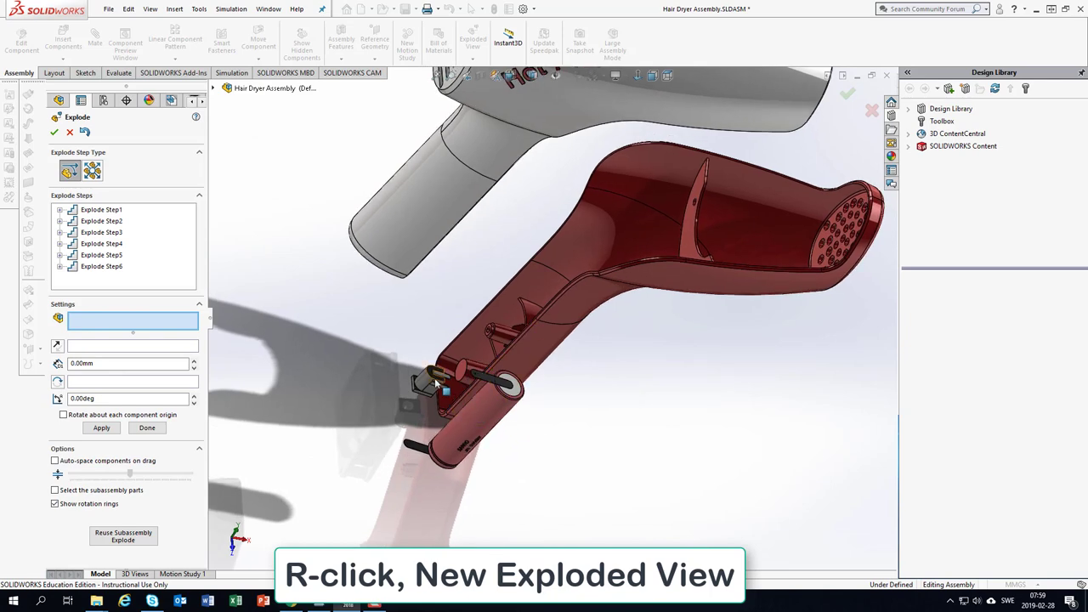
pyautogui.click(435, 384)
pyautogui.moveTo(454, 352); pyautogui.dragTo(389, 441)
# - Pull the DC connector down below the handle as Step 8 and accept the exploded view
pyautogui.hotkey('ctrl', '7')
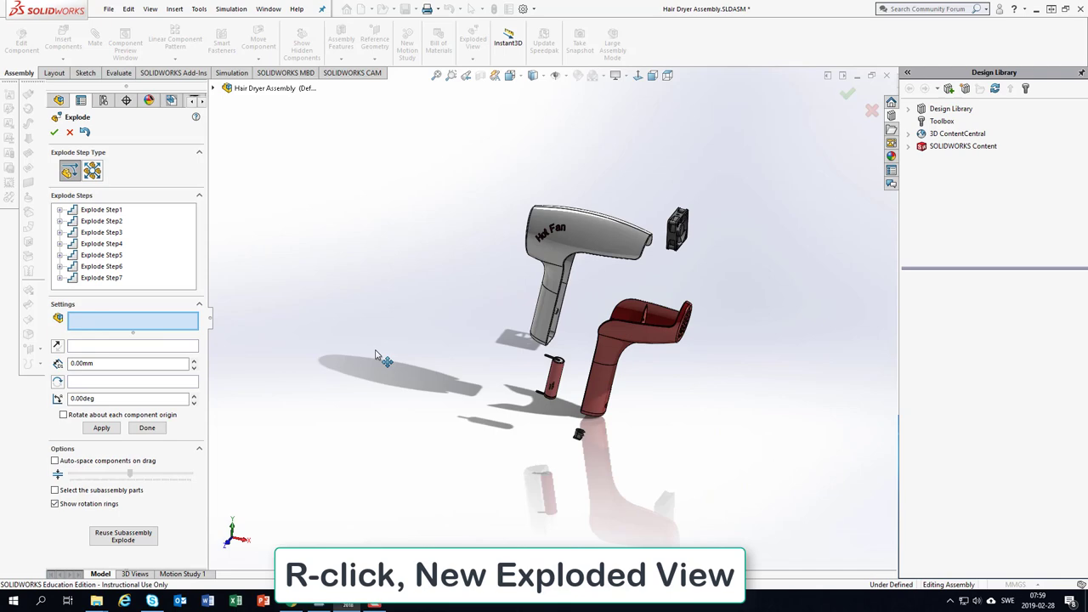
pyautogui.scroll(-5, 527, 400)
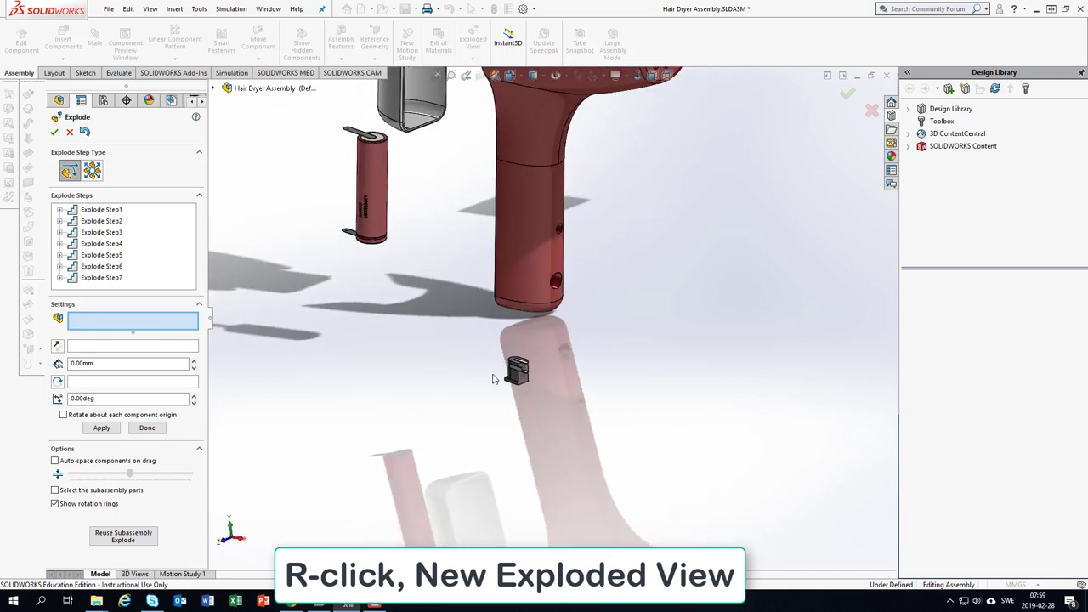
pyautogui.click(518, 374)
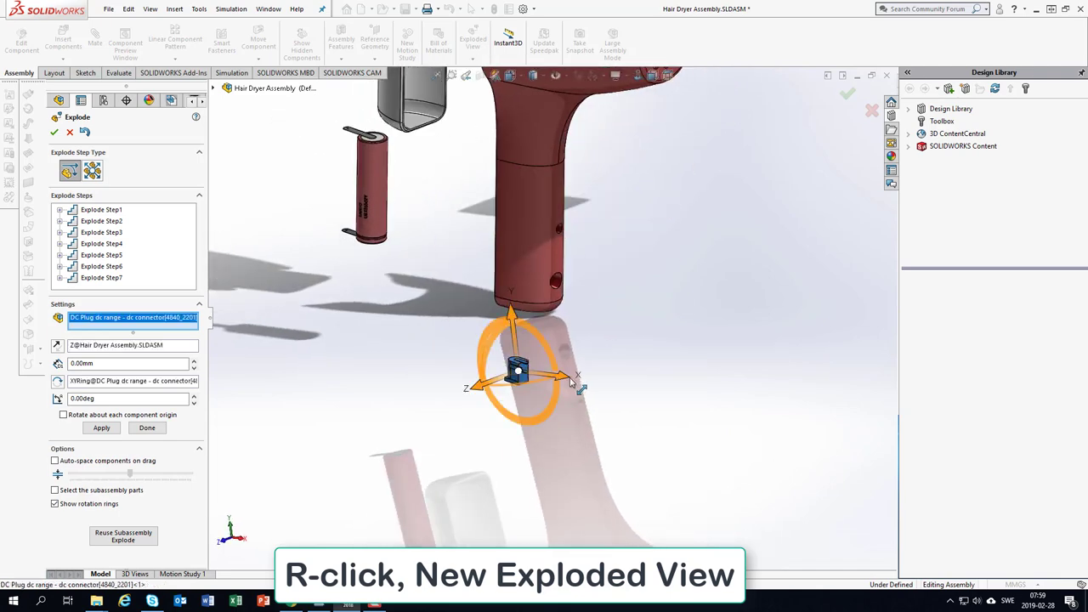
pyautogui.moveTo(460, 383); pyautogui.dragTo(392, 426)
pyautogui.moveTo(400, 416); pyautogui.dragTo(524, 244, button='middle')
pyautogui.scroll(-2, 512, 241)
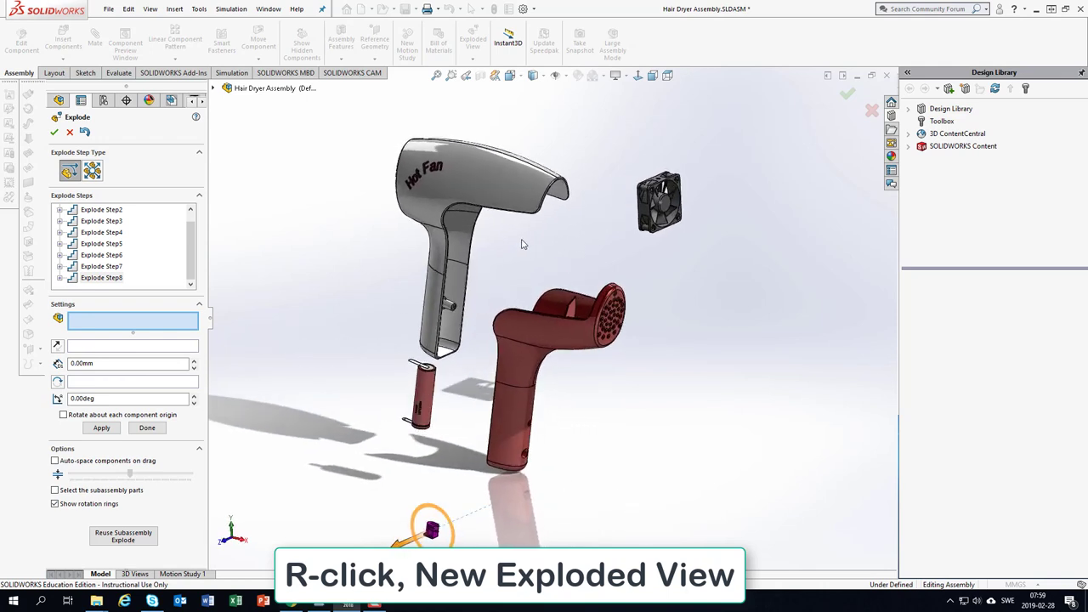
pyautogui.click(847, 95)
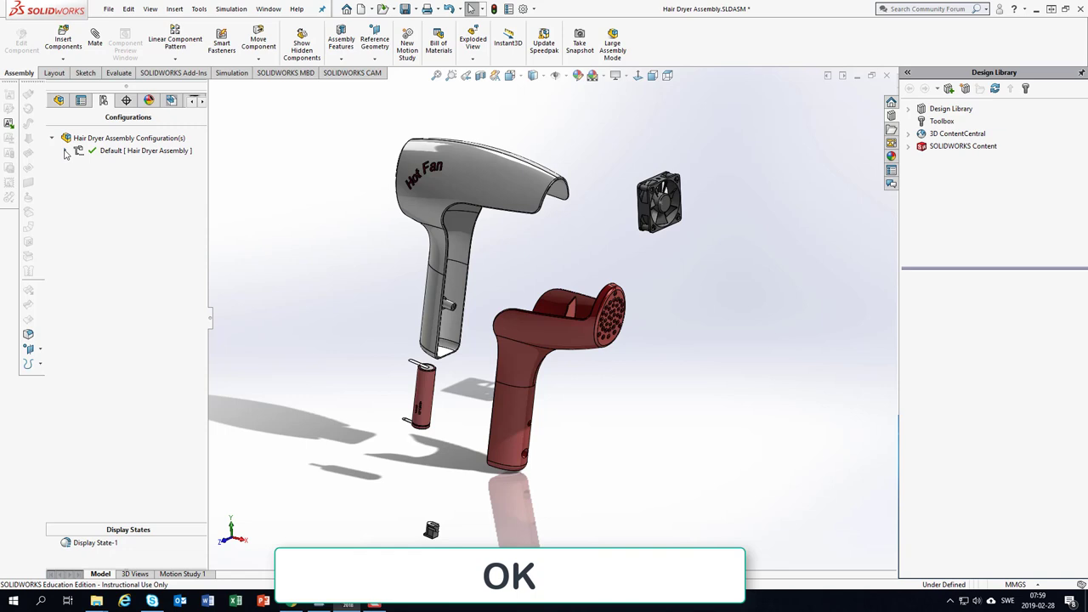
# - Collapse ExplView1 back into the assembled dryer, then run Animate explode on it
pyautogui.click(64, 151)
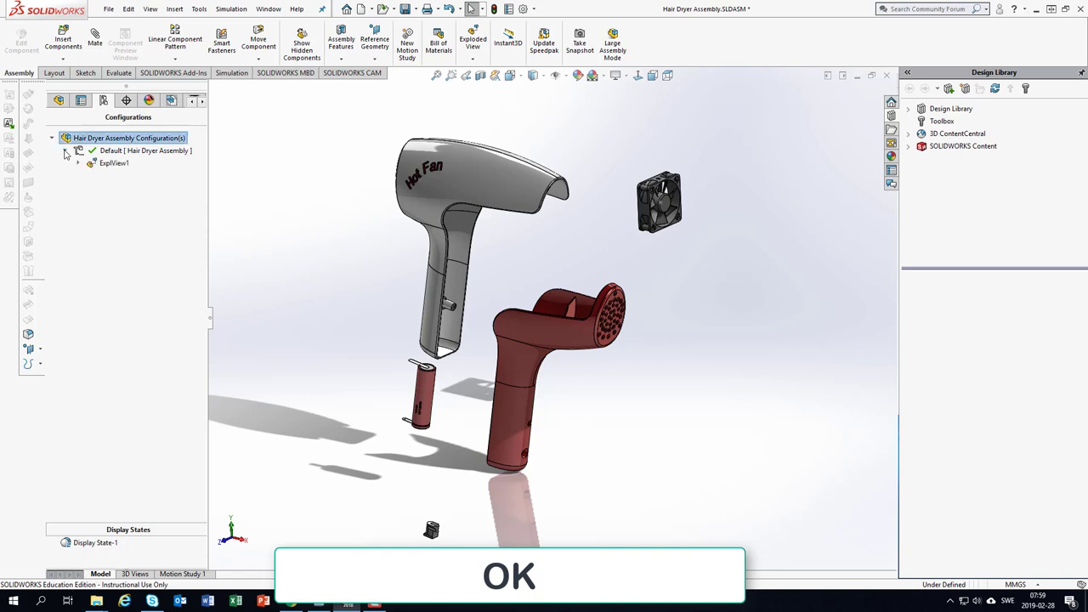
pyautogui.rightClick(115, 166)
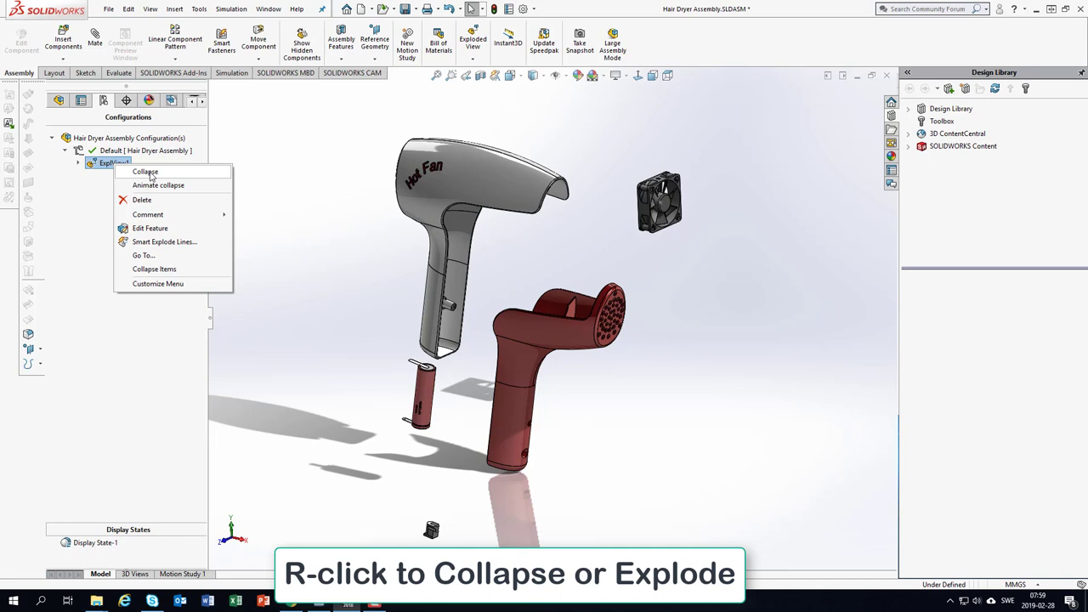
pyautogui.click(145, 171)
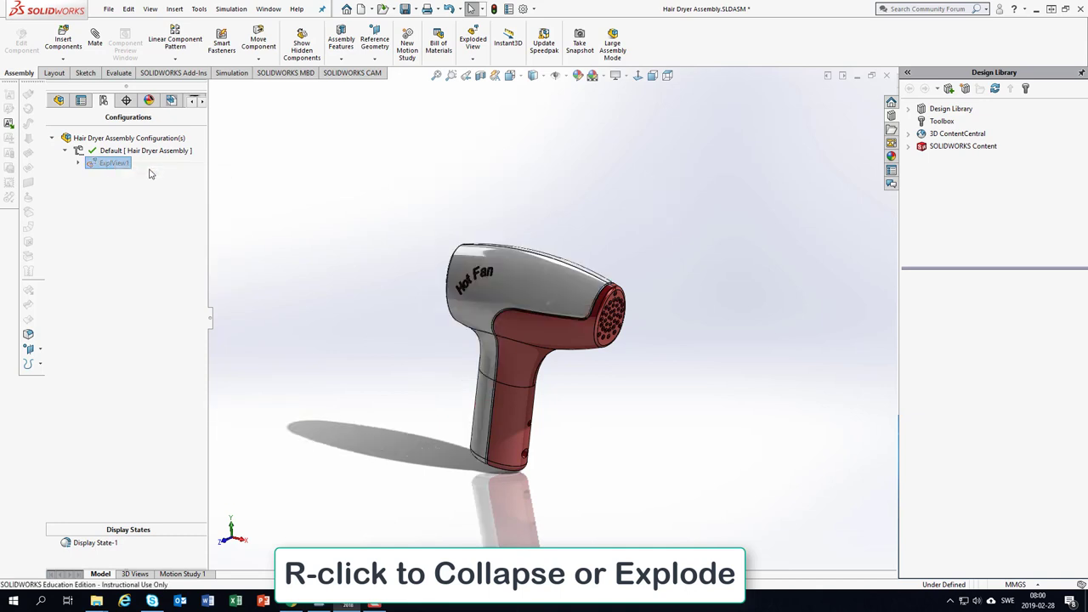
pyautogui.rightClick(122, 167)
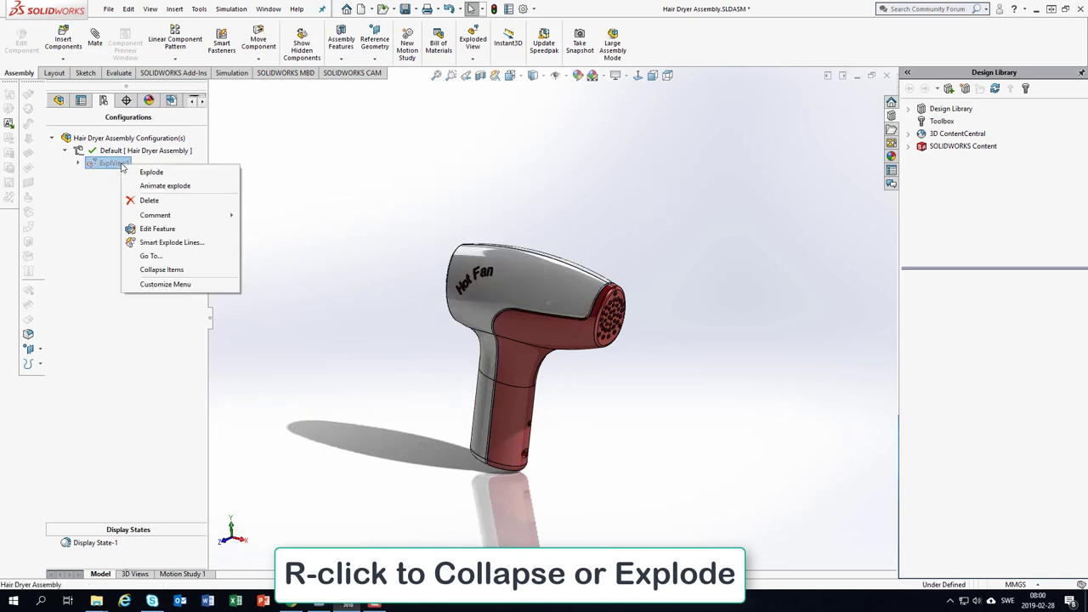
pyautogui.click(166, 185)
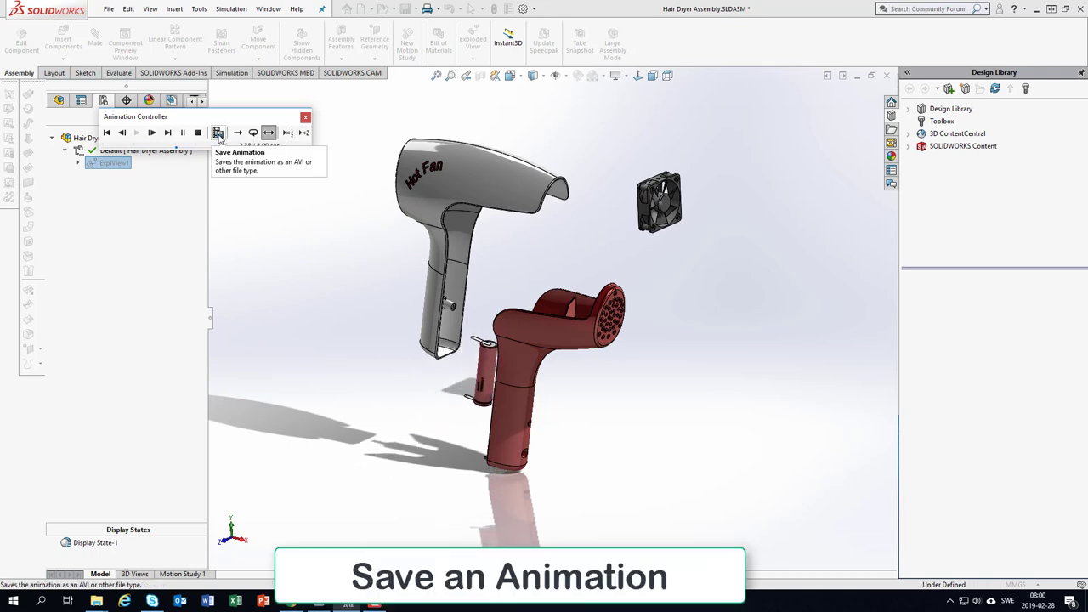
# - Open Save Animation from the Animation Controller
pyautogui.click(219, 133)
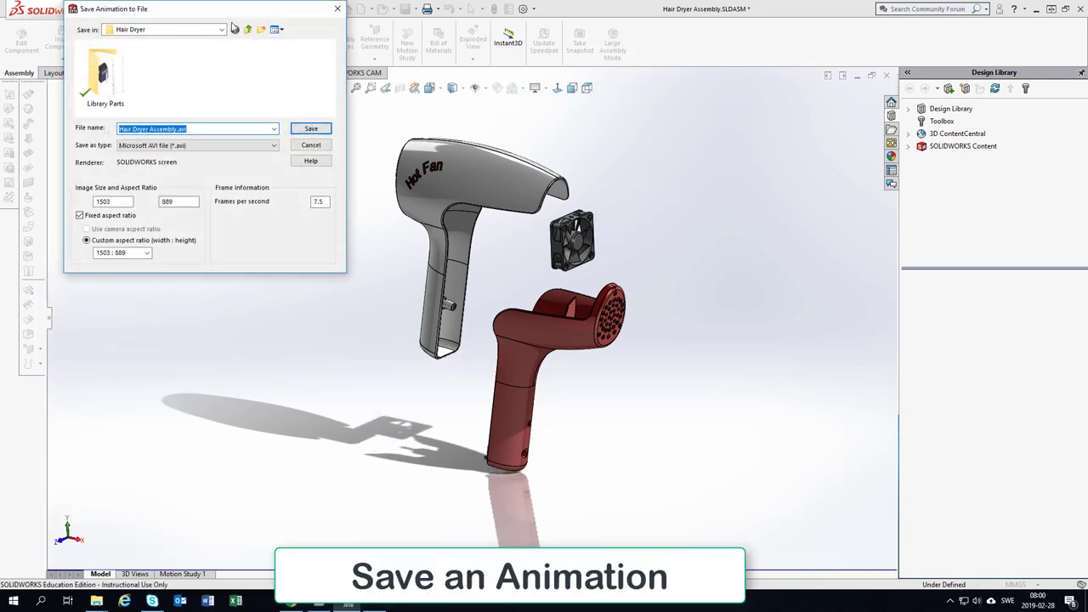
# - Review the BMP/TGA output types and keep Microsoft AVI file (*.avi) as the format
pyautogui.moveTo(232, 10); pyautogui.dragTo(252, 73)
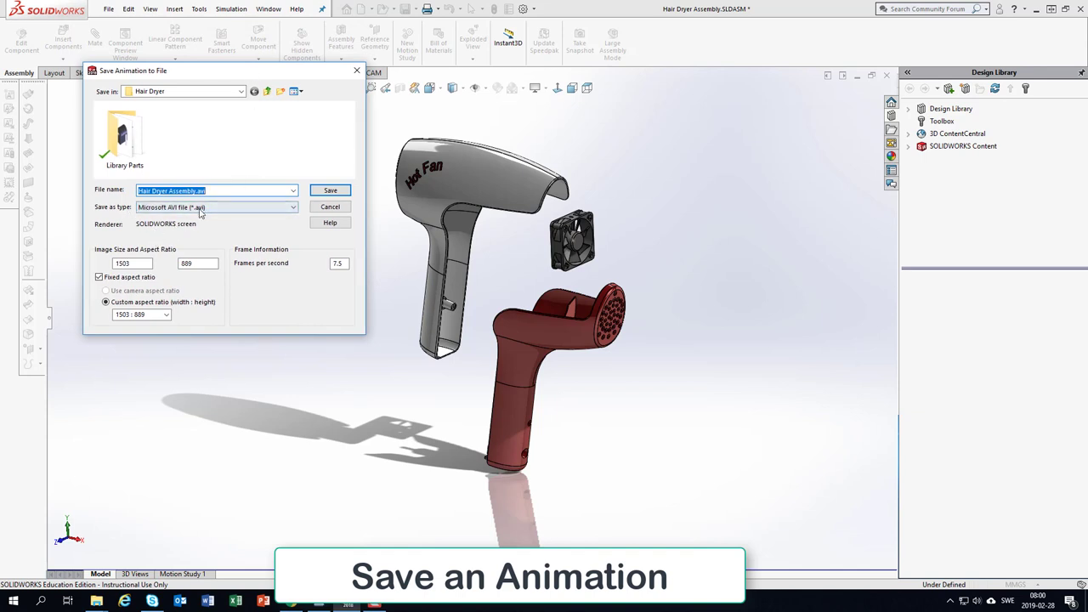
pyautogui.click(294, 209)
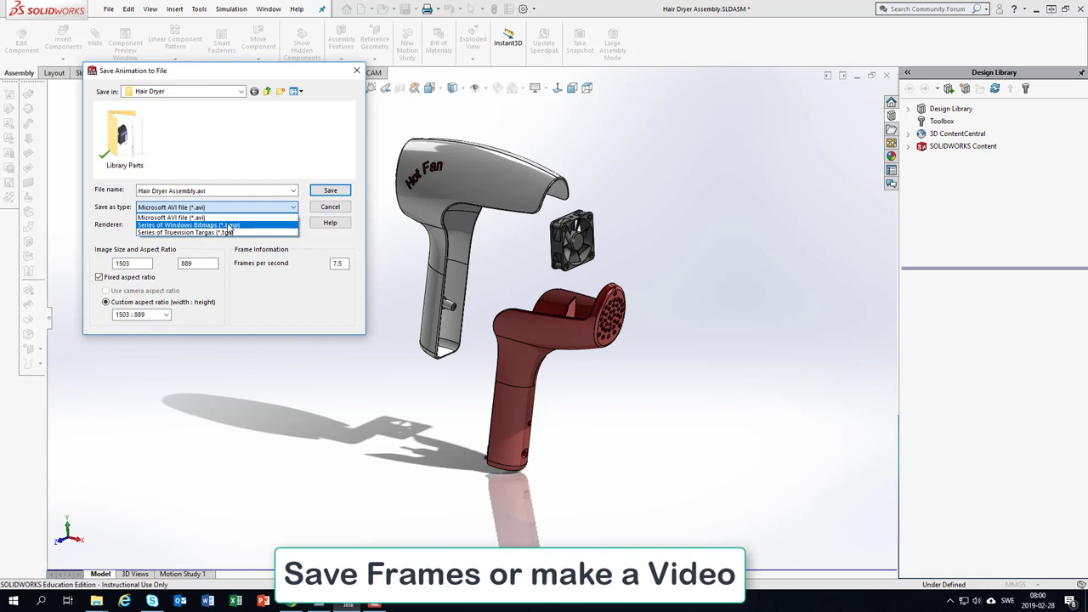
pyautogui.press('Up')
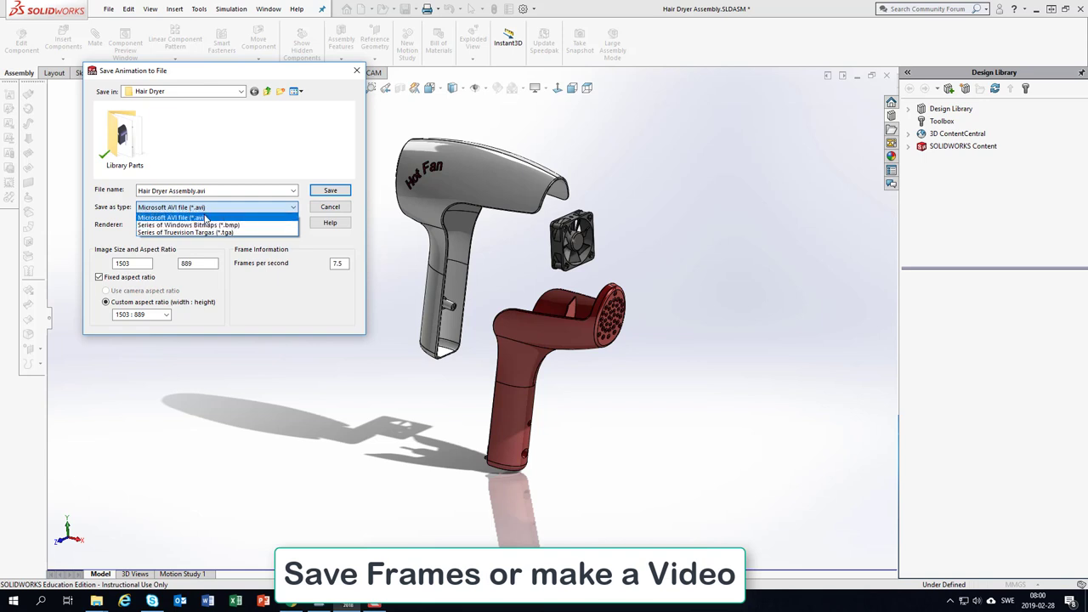
pyautogui.click(205, 218)
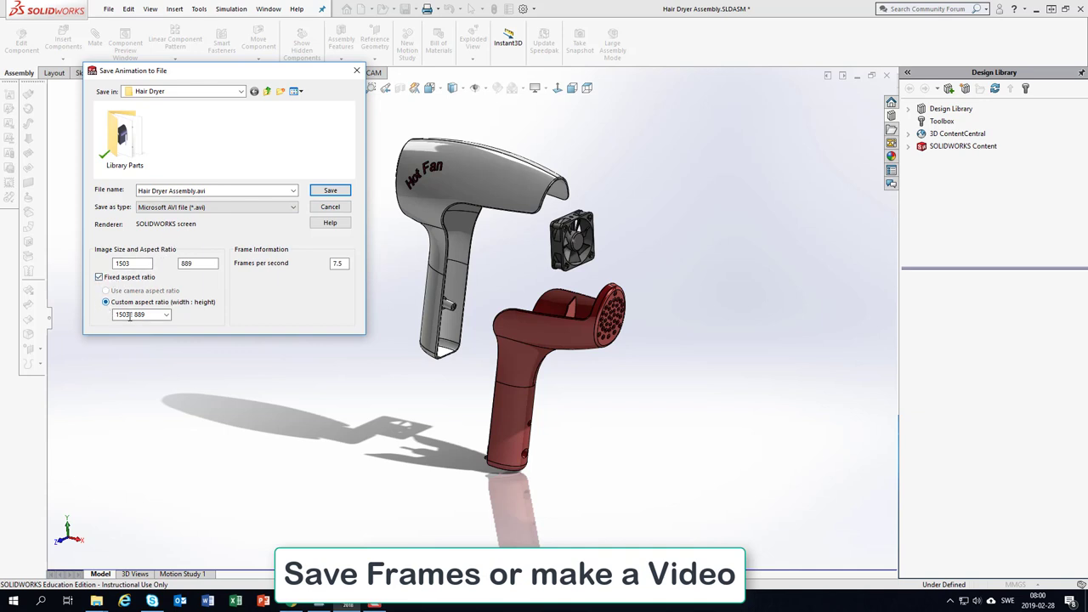
# - Choose the 16 : 9 (HDTV format) aspect ratio and select the width value for editing
pyautogui.click(167, 315)
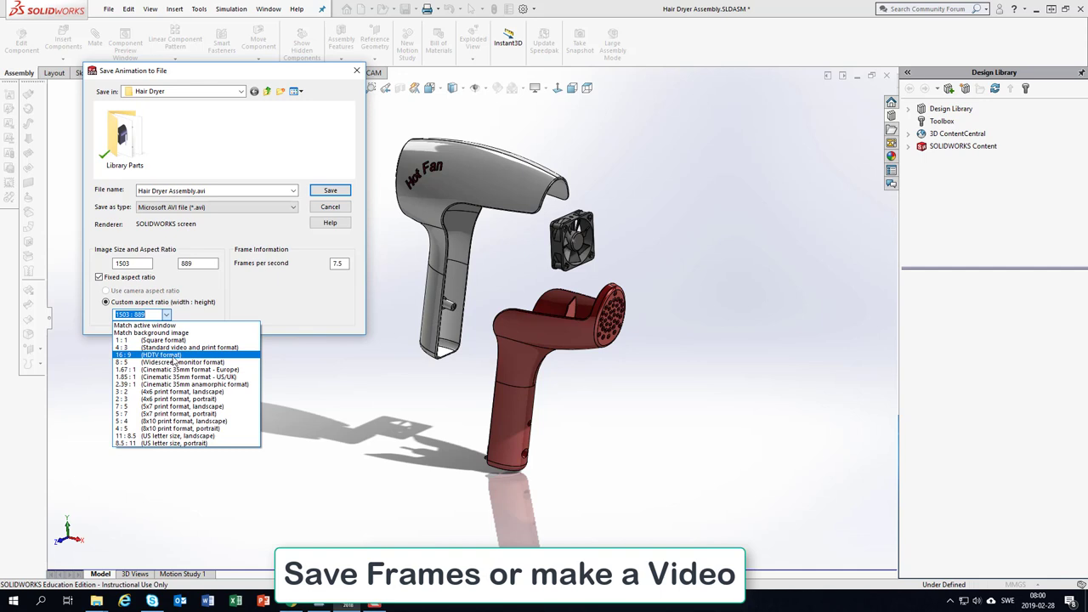
pyautogui.click(157, 360)
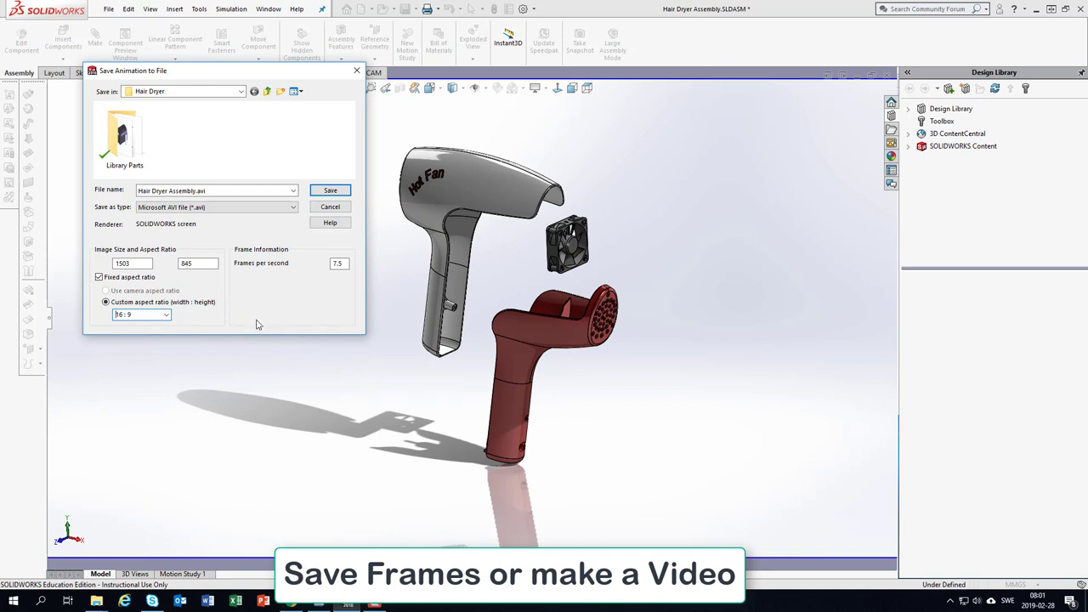
pyautogui.doubleClick(126, 265)
# - Save the animation using Microsoft Video 1 at quality 85 with a key frame every 30 frames
pyautogui.press('Return')
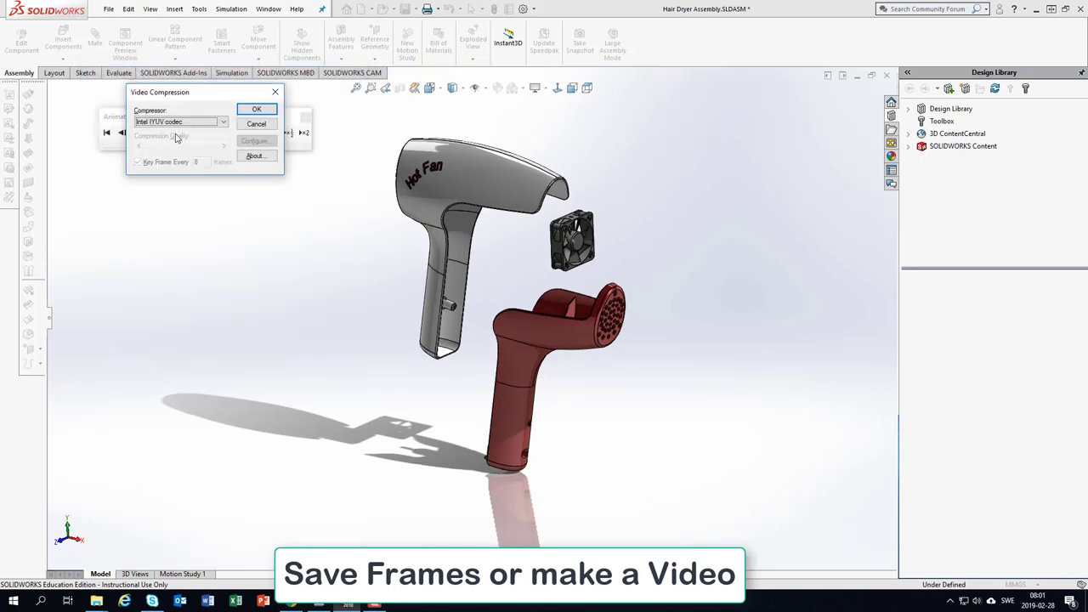
pyautogui.click(221, 124)
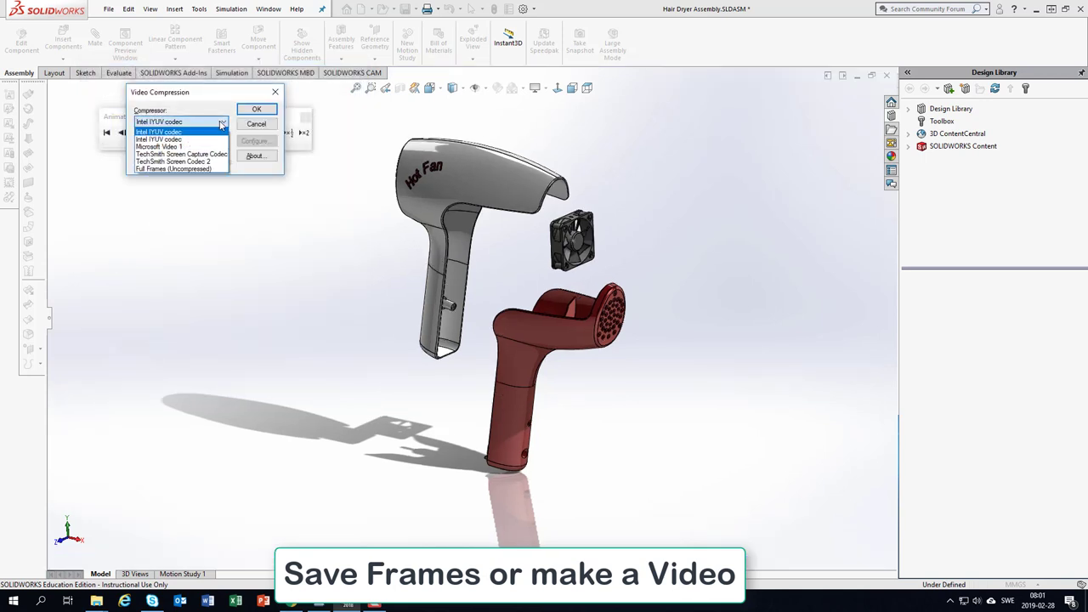
pyautogui.click(175, 148)
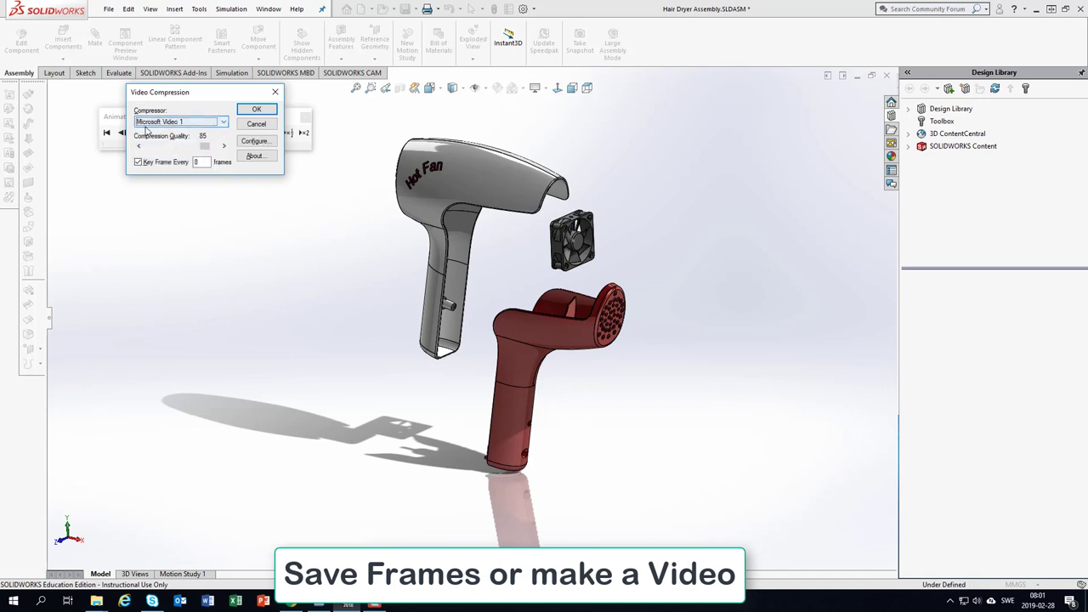
pyautogui.click(208, 148)
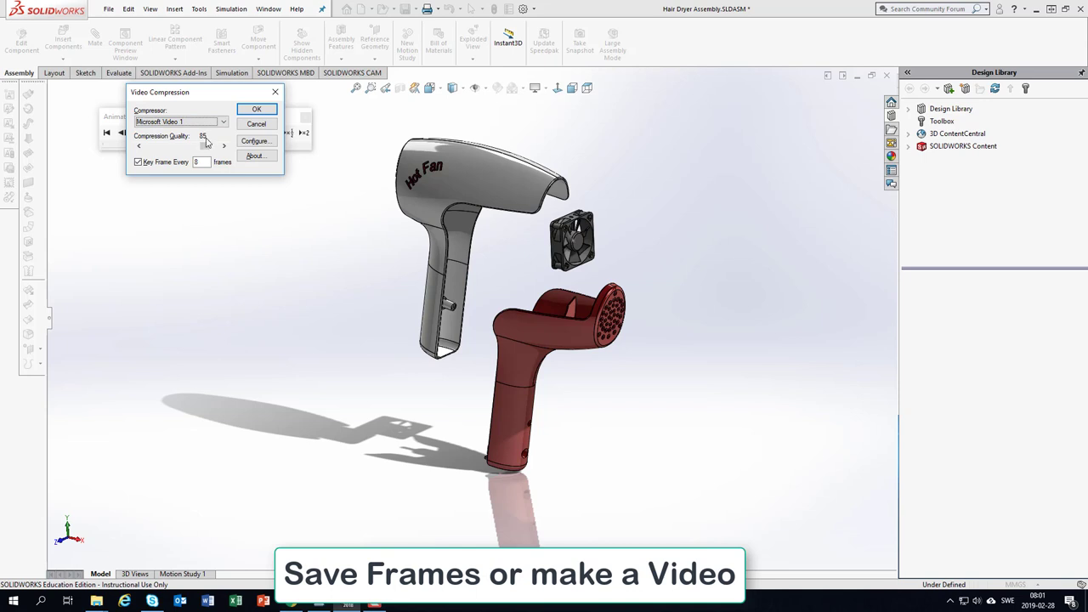
pyautogui.click(195, 162)
pyautogui.click(258, 109)
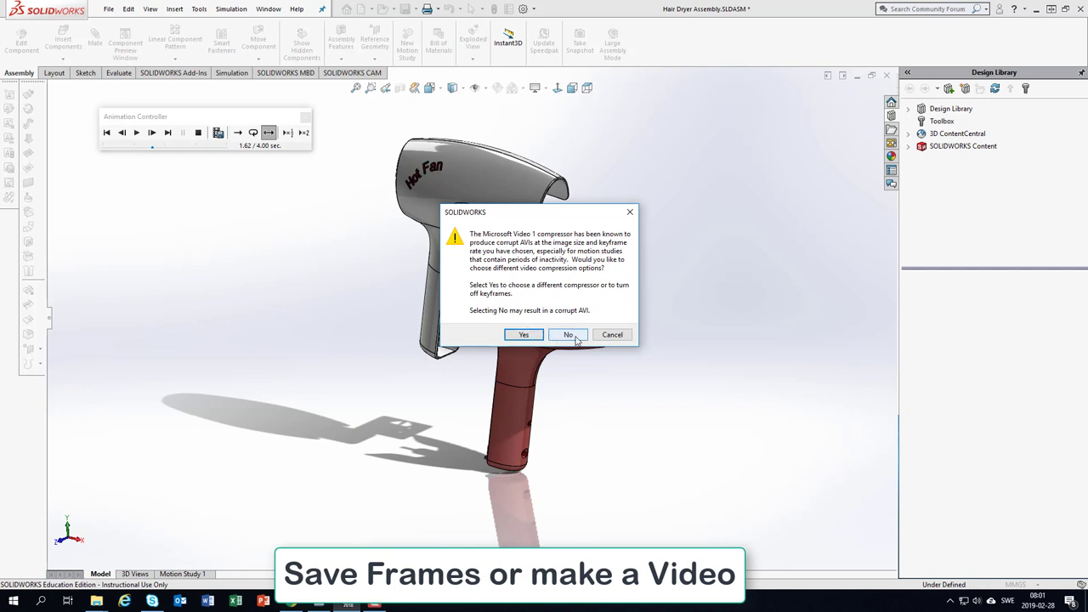
# - Accept the compressor warning and confirm the Intel IYUV codec to record the AVI
pyautogui.click(524, 334)
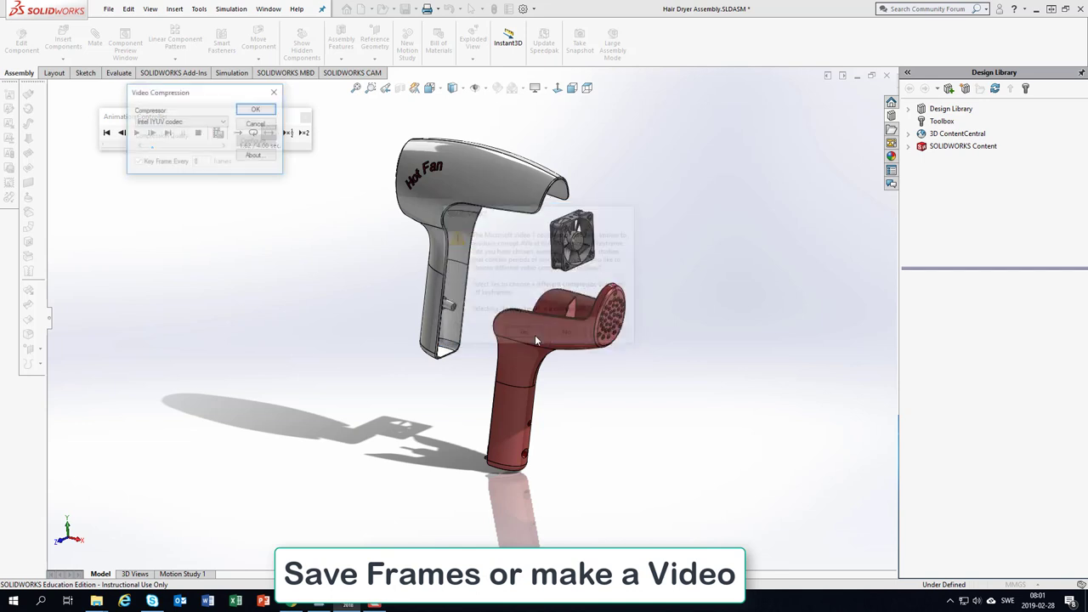
pyautogui.click(250, 113)
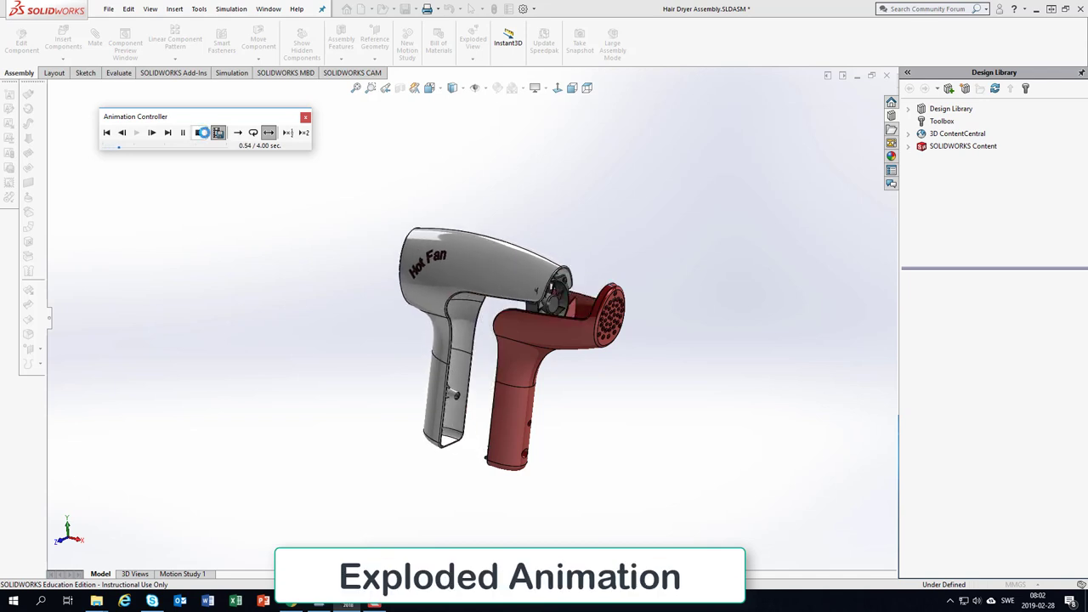
# - Stop the animation so it resets to 0.00 s with the hair dryer fully assembled
pyautogui.click(201, 132)
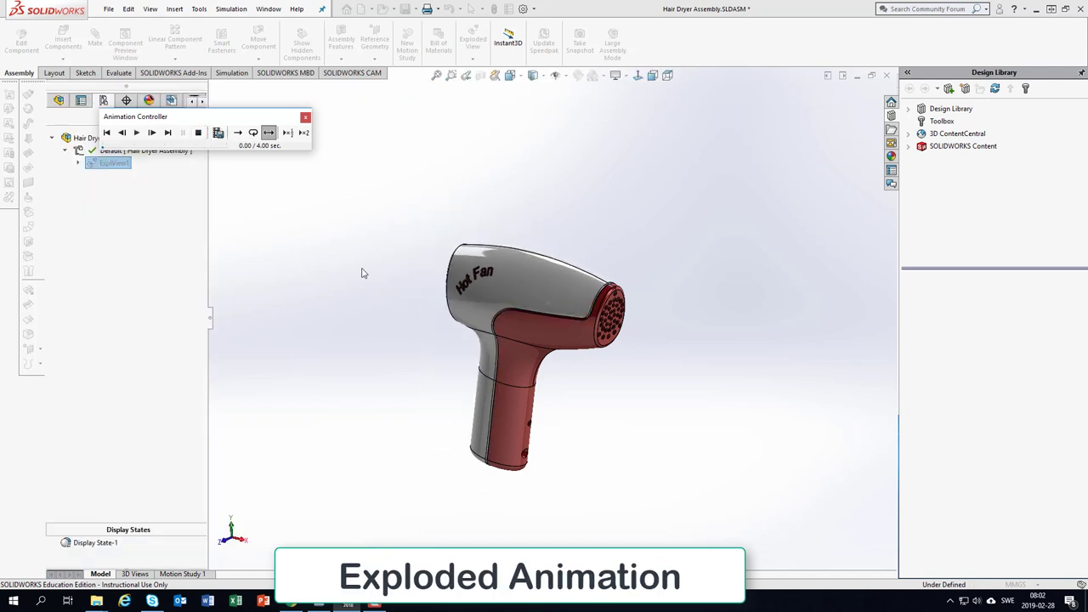
# - Open Hair Dryer Assembly.avi from the Hair Dryer folder in VLC
pyautogui.hotkey('alt', 'Tab')
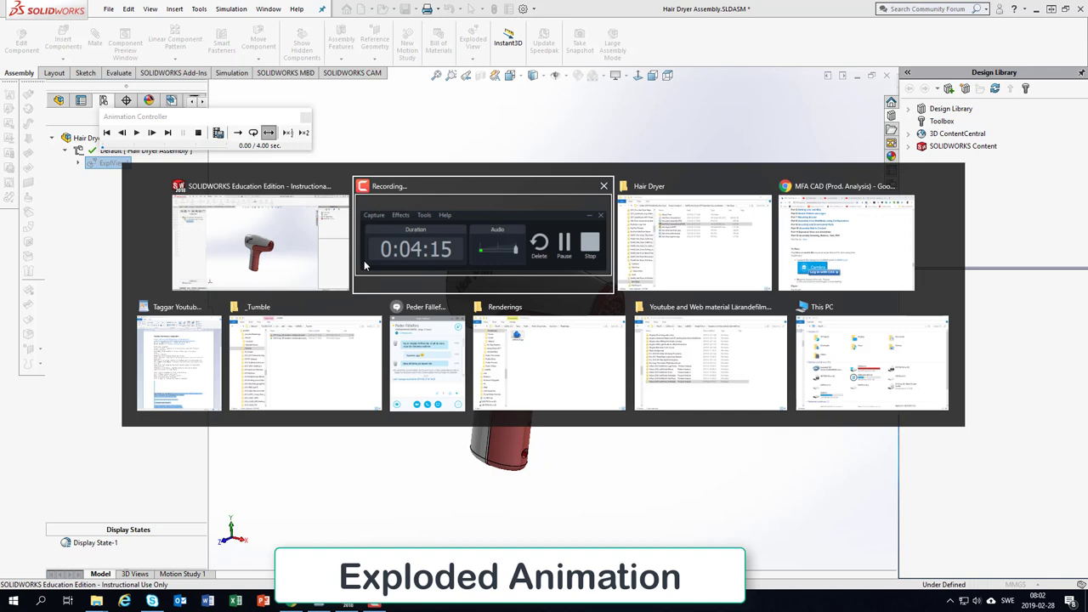
pyautogui.hotkey('alt', 'Tab')
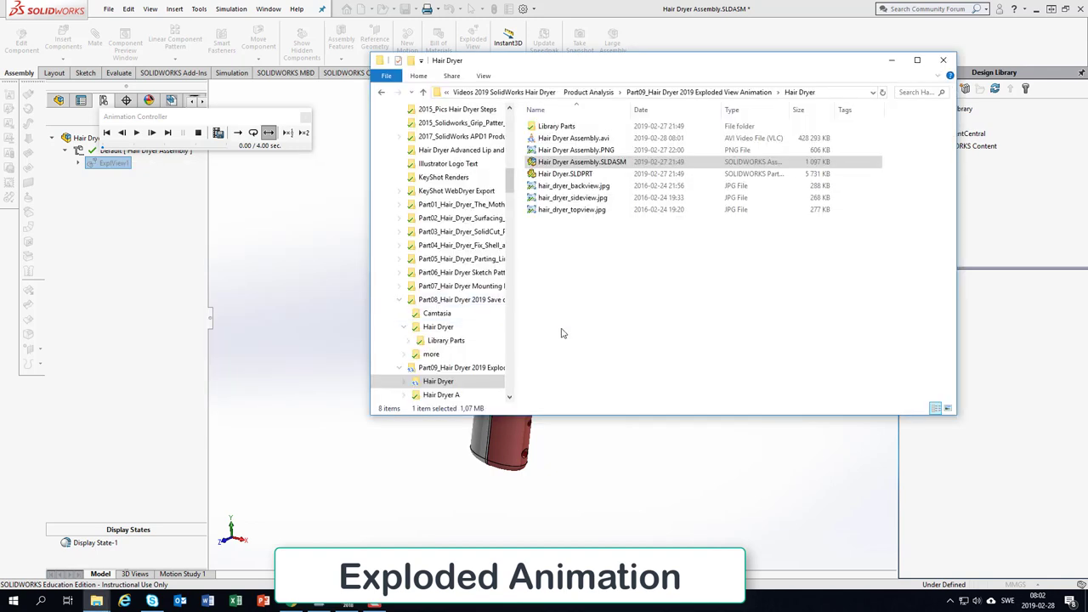
pyautogui.click(571, 140)
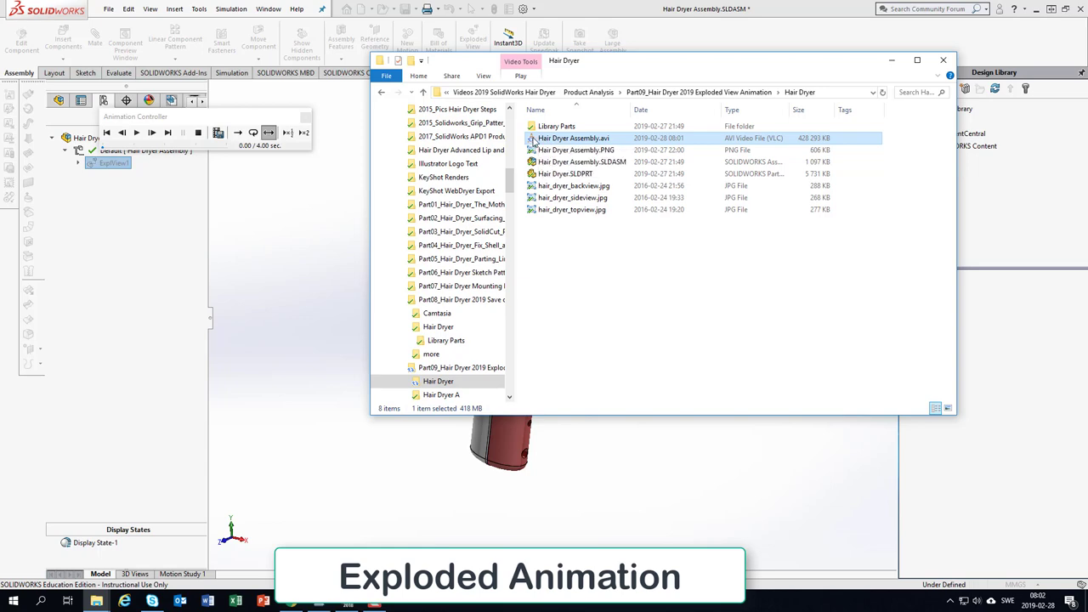
pyautogui.doubleClick(533, 139)
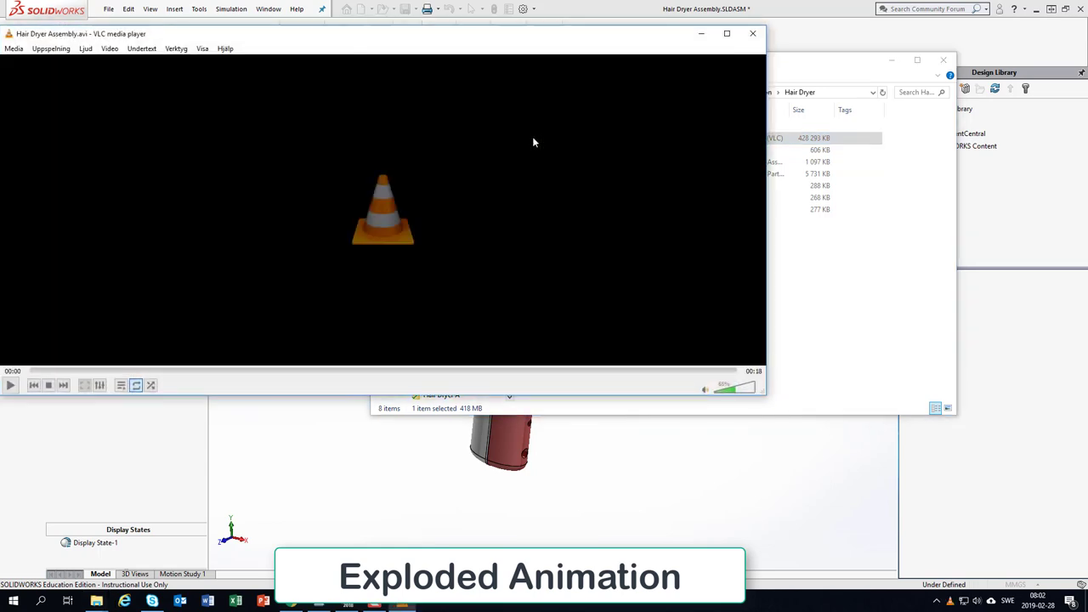
# - Maximize VLC to watch the 18-second exploded hair dryer video full screen
pyautogui.doubleClick(459, 33)
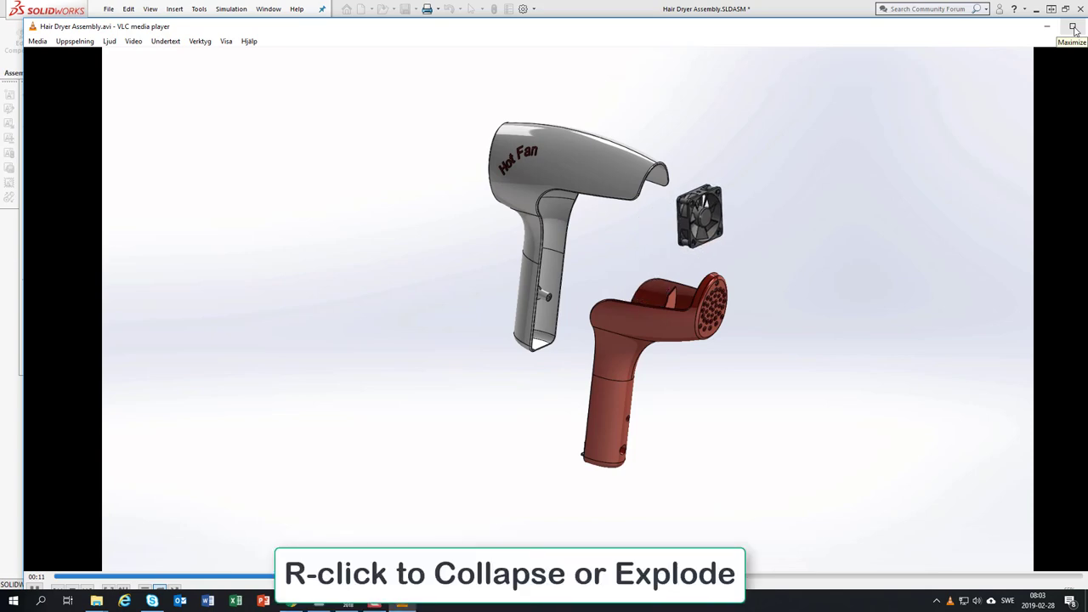
pyautogui.click(1074, 28)
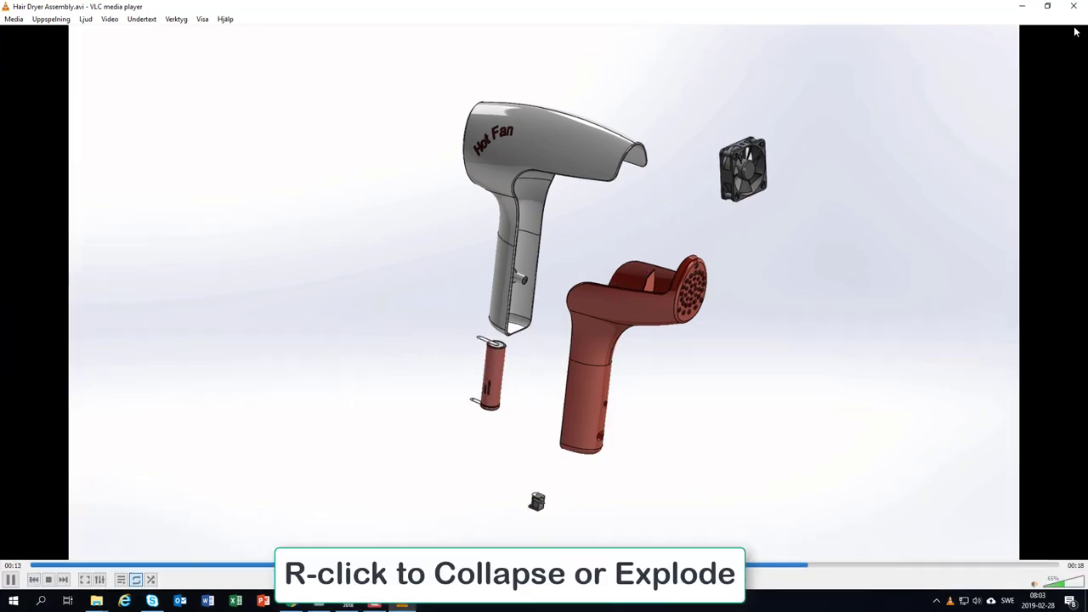
# - Close VLC media player to return to the Hair Dryer folder
pyautogui.click(1074, 8)
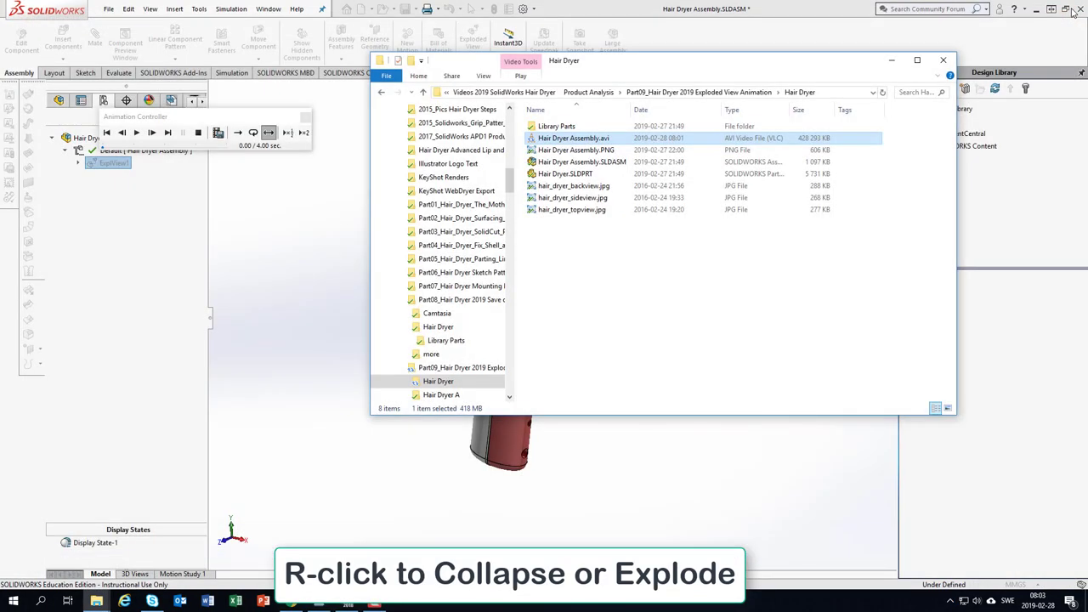